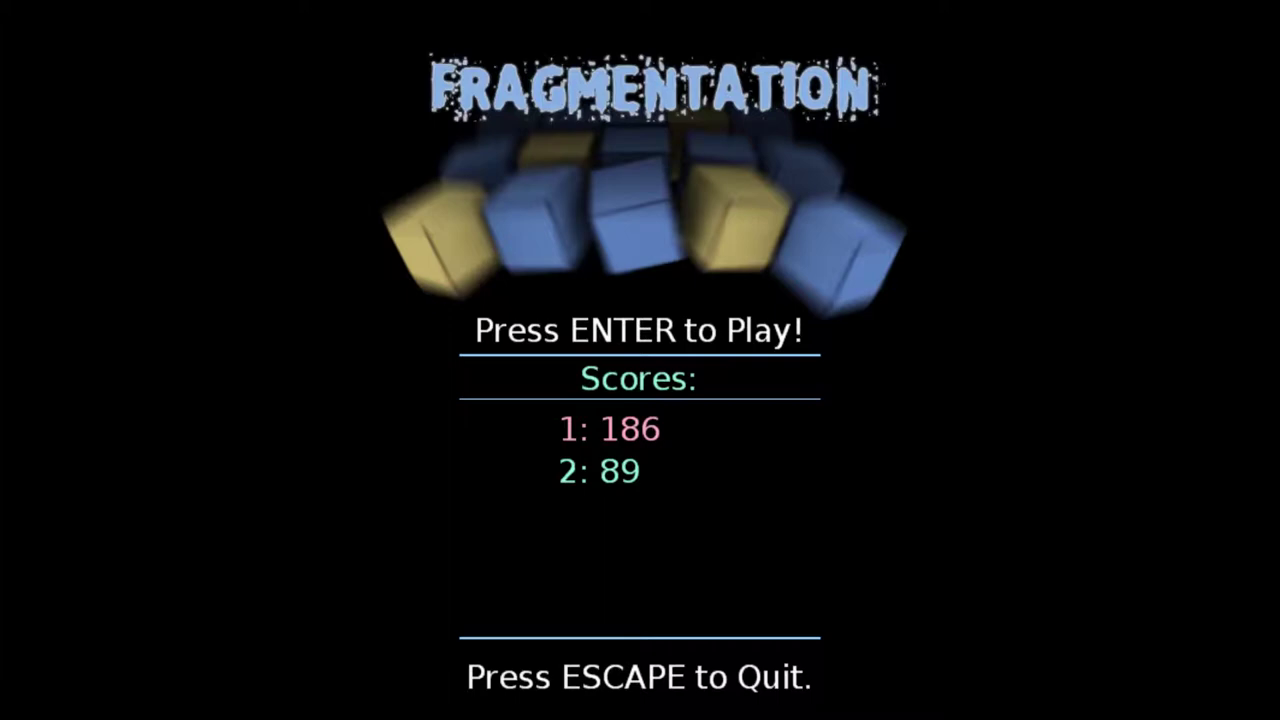
key("Return")
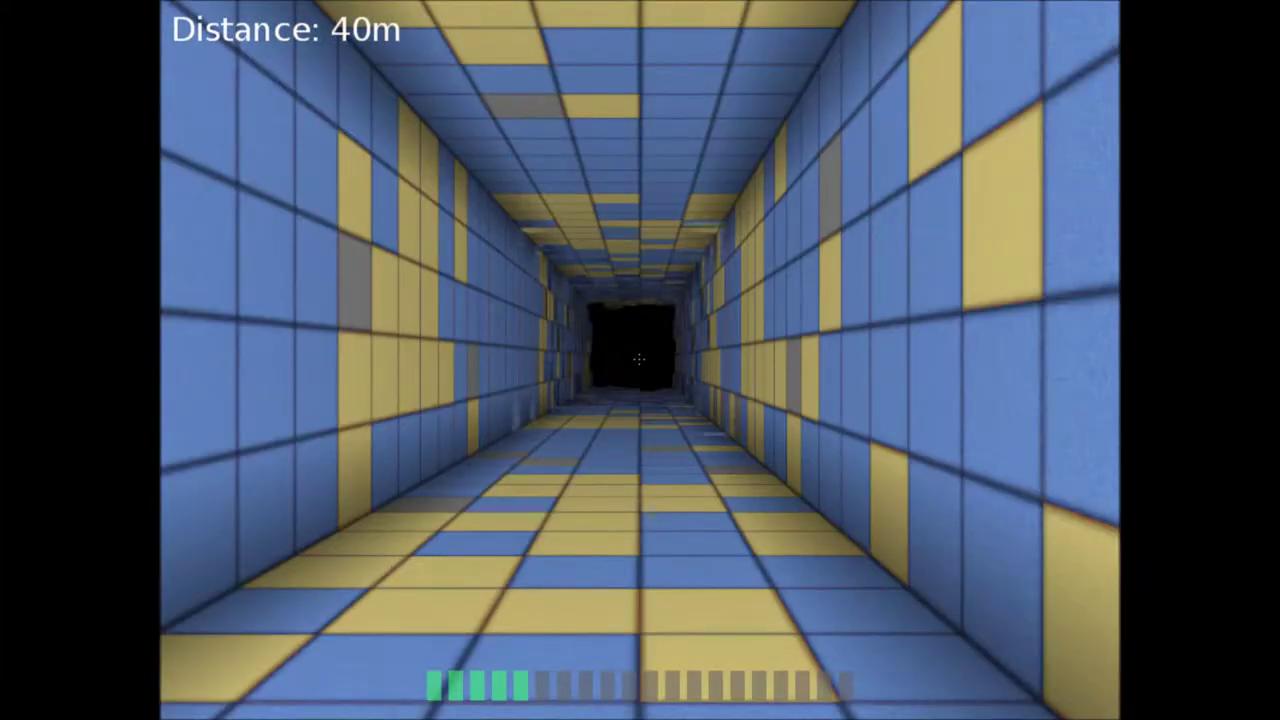
key("Up")
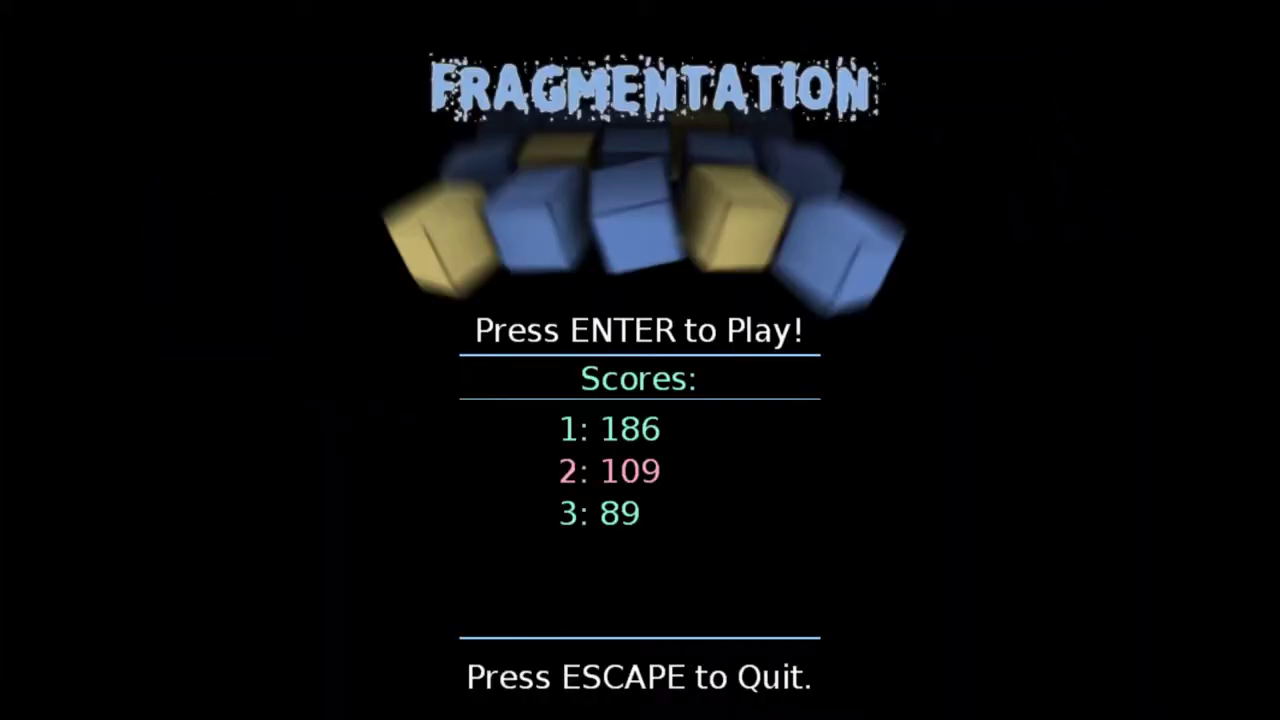
key("Return")
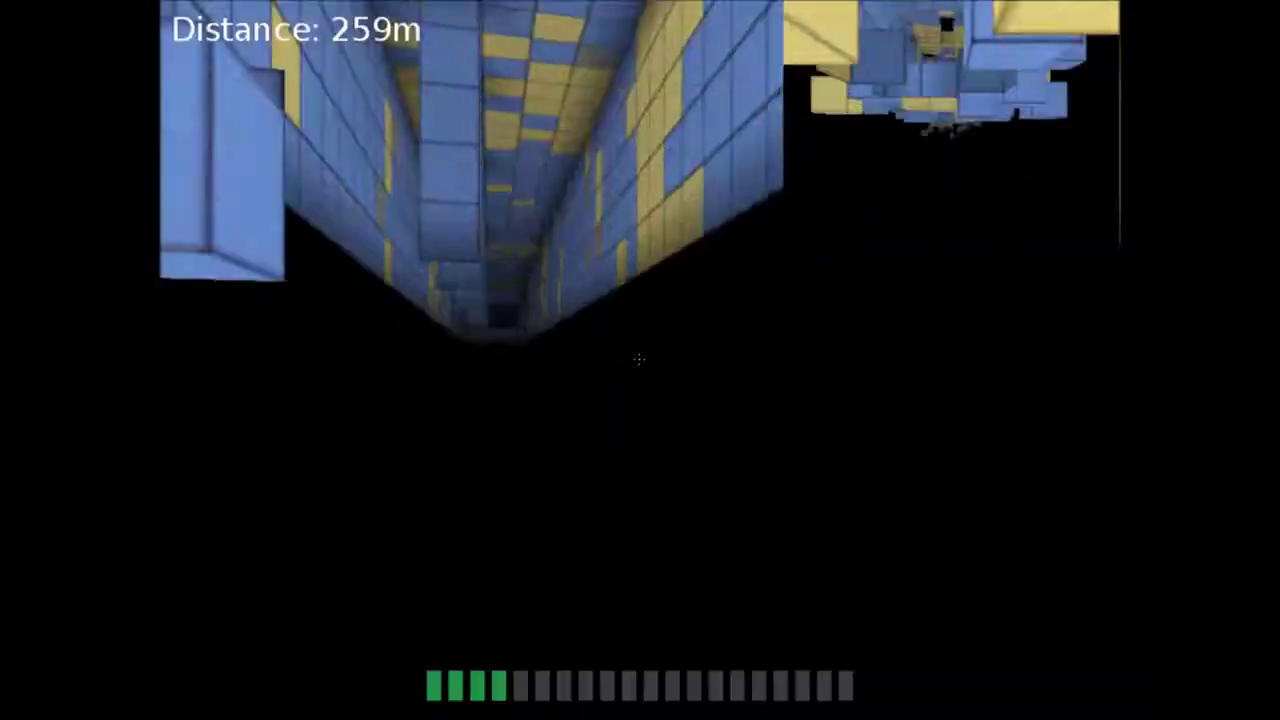
key("Return")
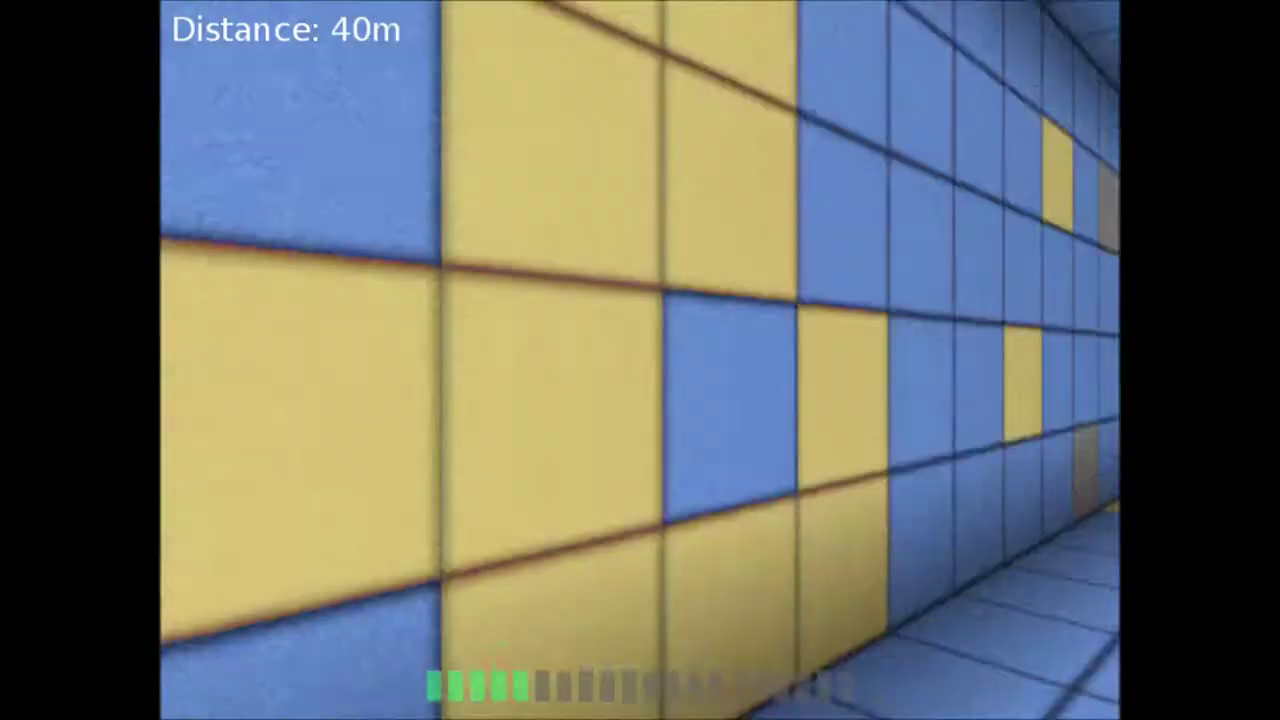